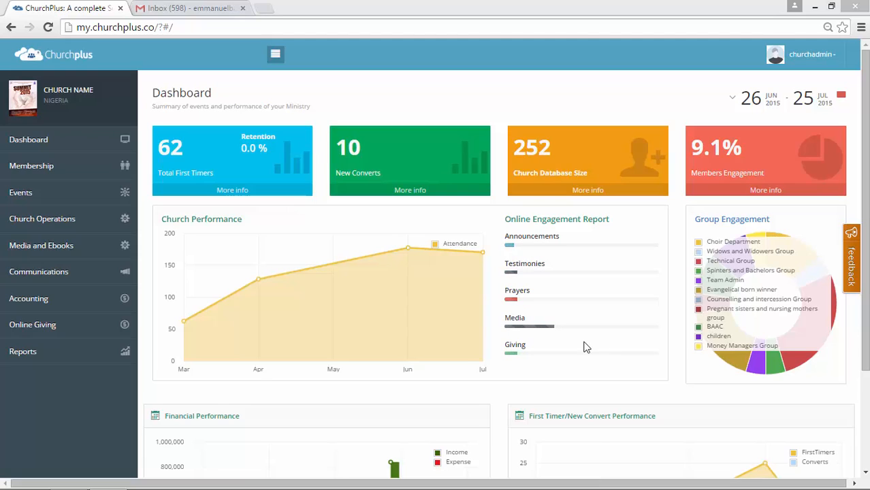
# Open the list of church activities and events and start a new event
pyautogui.click(36, 193)
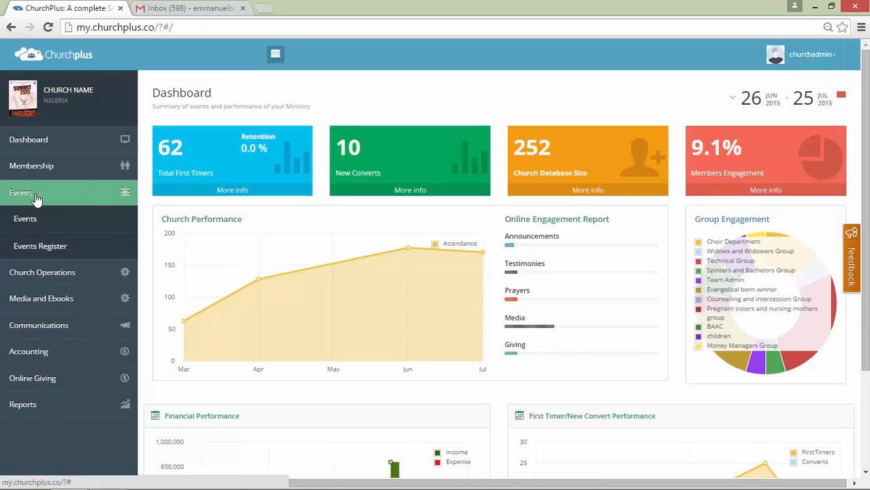
pyautogui.click(36, 230)
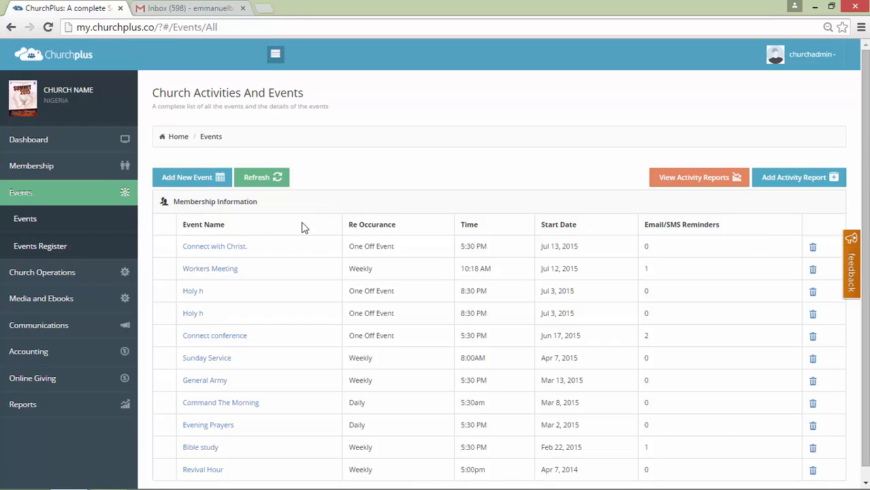
pyautogui.scroll(-1, 278, 240)
pyautogui.scroll(1, 280, 241)
pyautogui.click(208, 180)
# Name the new event Tuesday Prayers and set its re-occurrence to Weekly
pyautogui.scroll(-1, 239, 202)
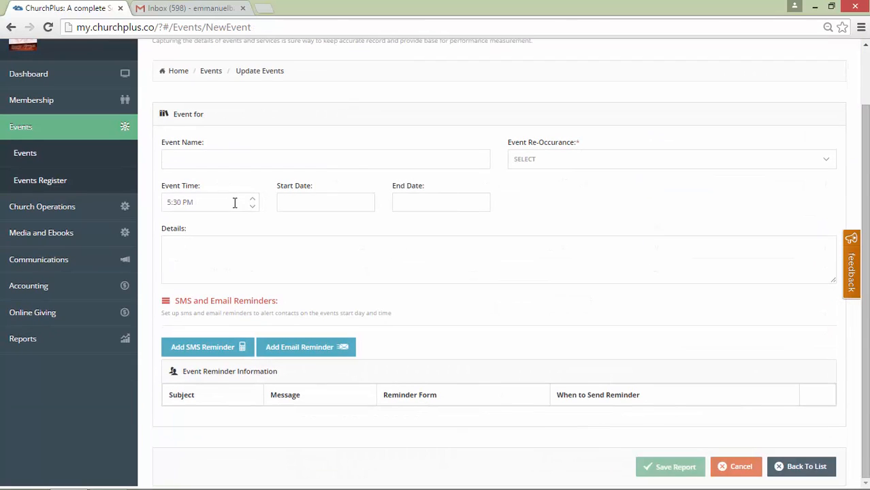
pyautogui.click(215, 153)
pyautogui.write('Tuesday Prayers')
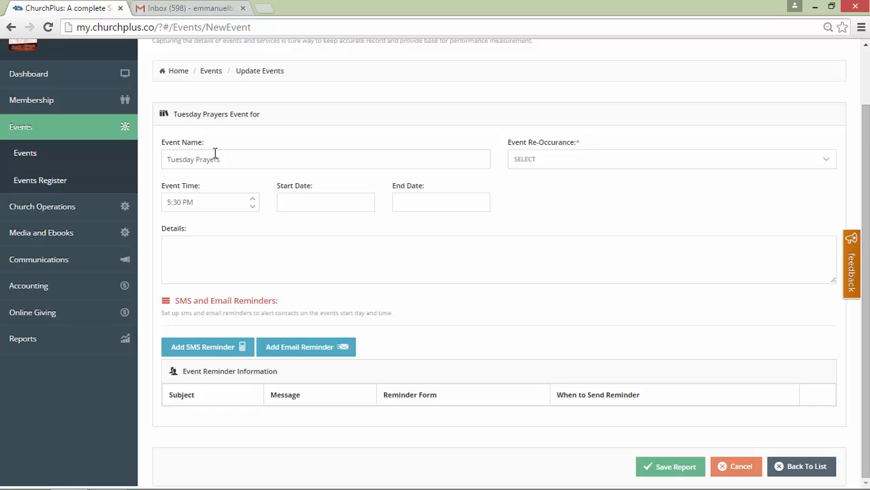
pyautogui.click(577, 159)
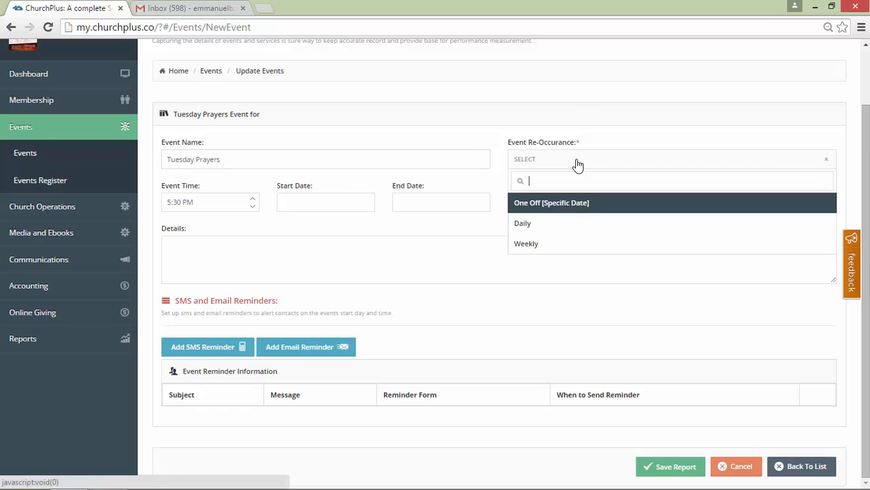
pyautogui.click(577, 243)
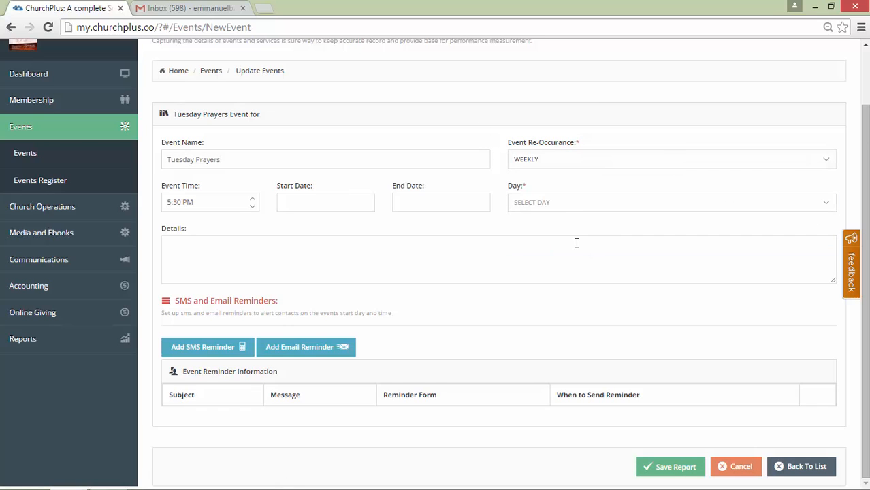
pyautogui.click(583, 167)
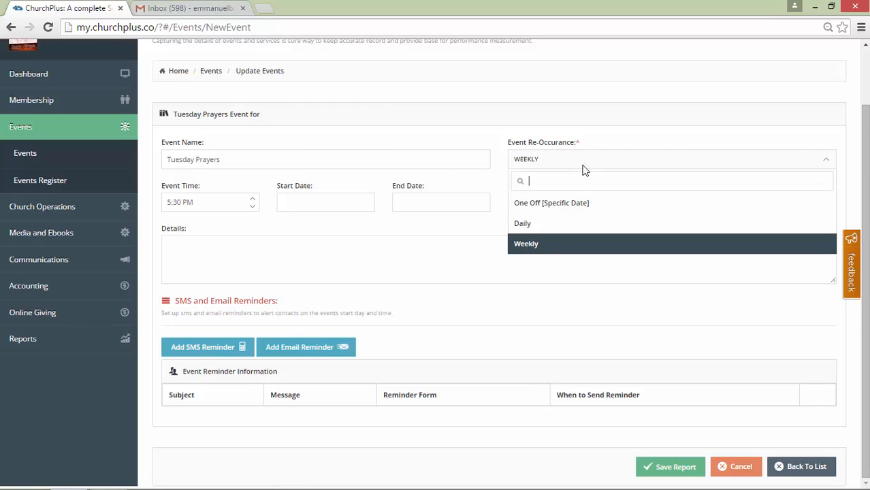
pyautogui.click(581, 247)
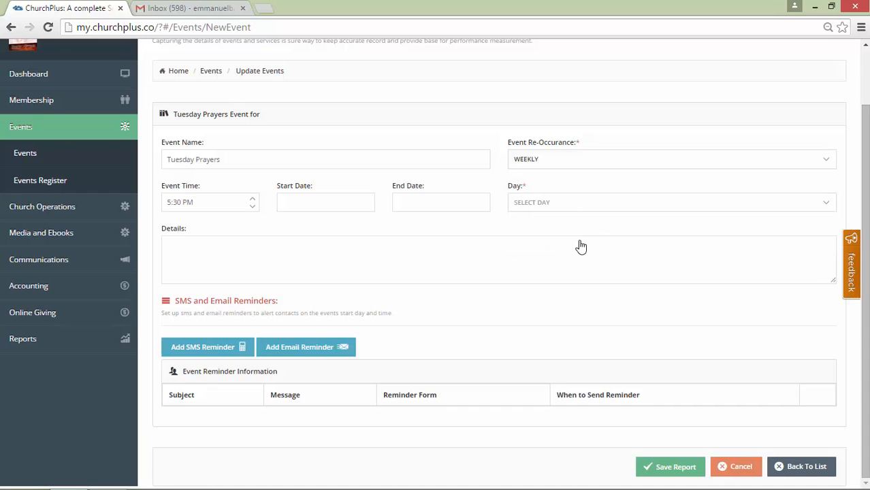
# Set the event time to 7:00 PM
pyautogui.click(168, 204)
pyautogui.press('Delete')
pyautogui.write('7')
pyautogui.press('Delete')
pyautogui.write(':0')
pyautogui.press('Right')
pyautogui.press('Right')
pyautogui.press('Right')
pyautogui.press('Right')
pyautogui.click(255, 207)
pyautogui.click(253, 200)
# Set the event's start date to 07/21/2015 and its weekly day to Tuesday
pyautogui.click(332, 200)
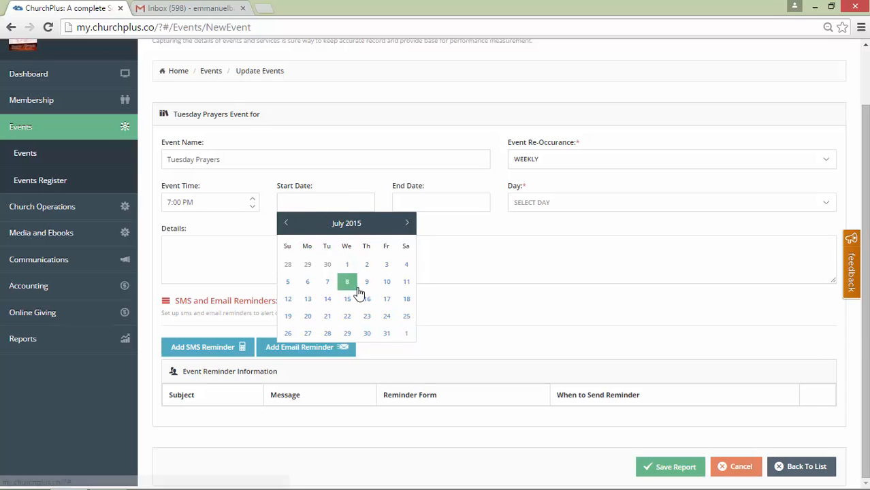
pyautogui.click(325, 317)
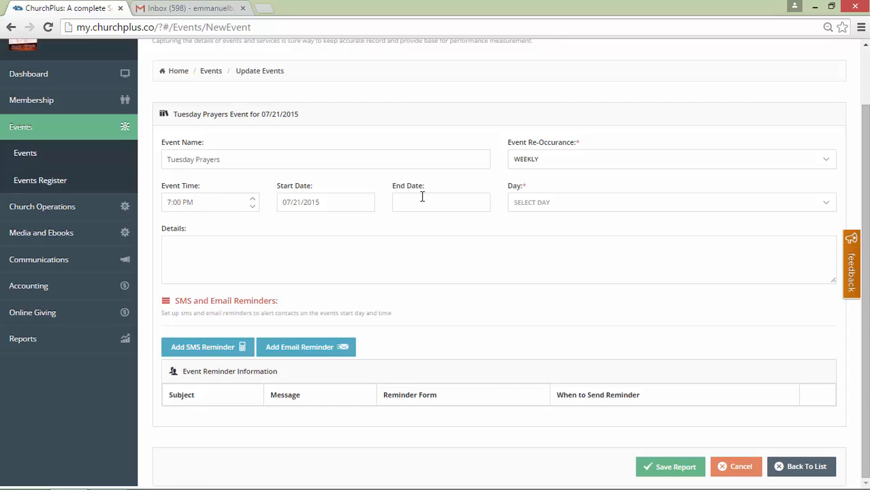
pyautogui.click(571, 216)
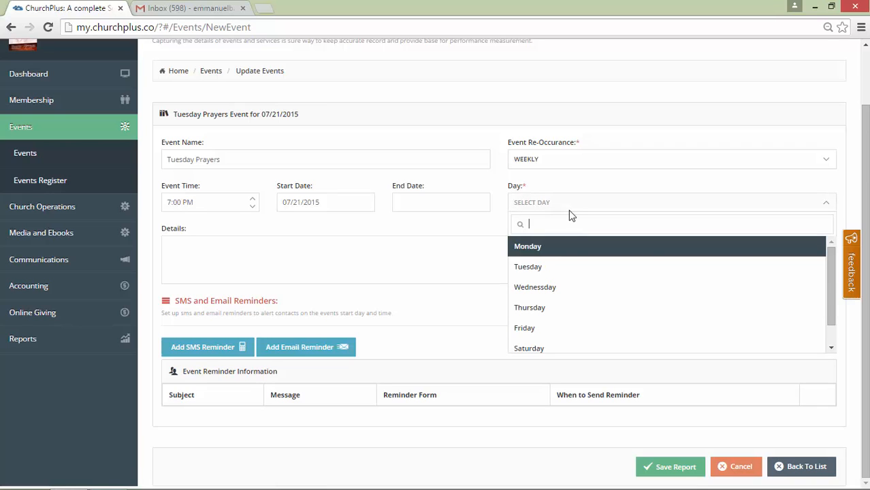
pyautogui.click(573, 268)
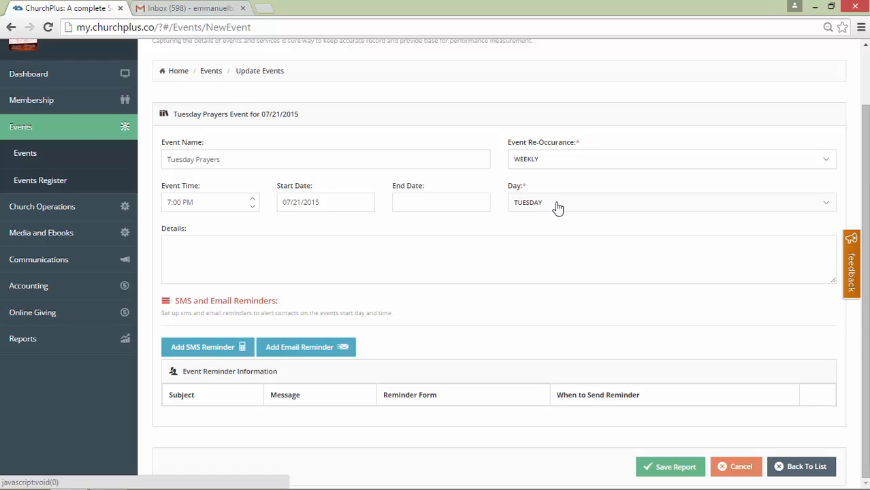
# Enter "An Evening With God" as the event details
pyautogui.click(535, 262)
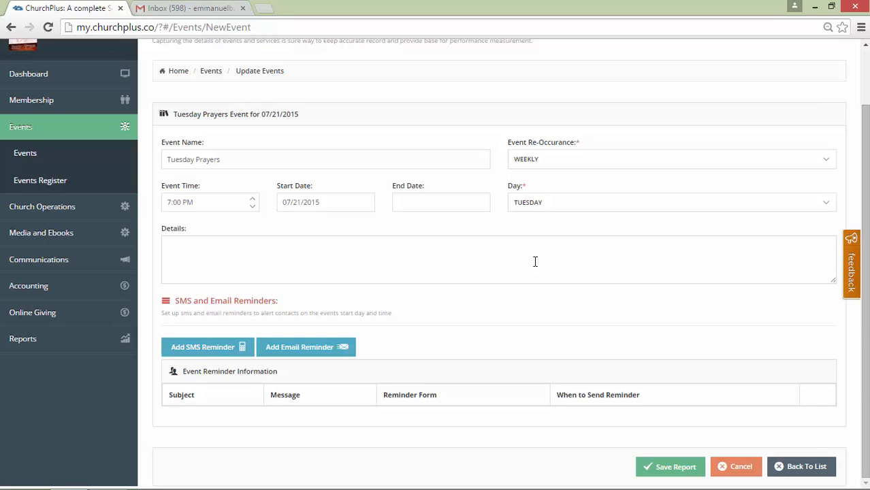
pyautogui.write('An Evening With God')
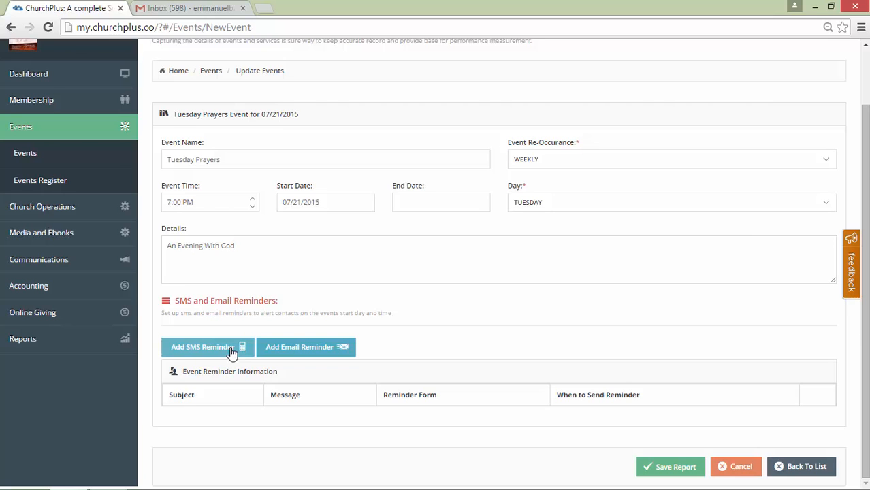
# Start an SMS reminder for the event and set its sending time to 12 hours before
pyautogui.click(232, 353)
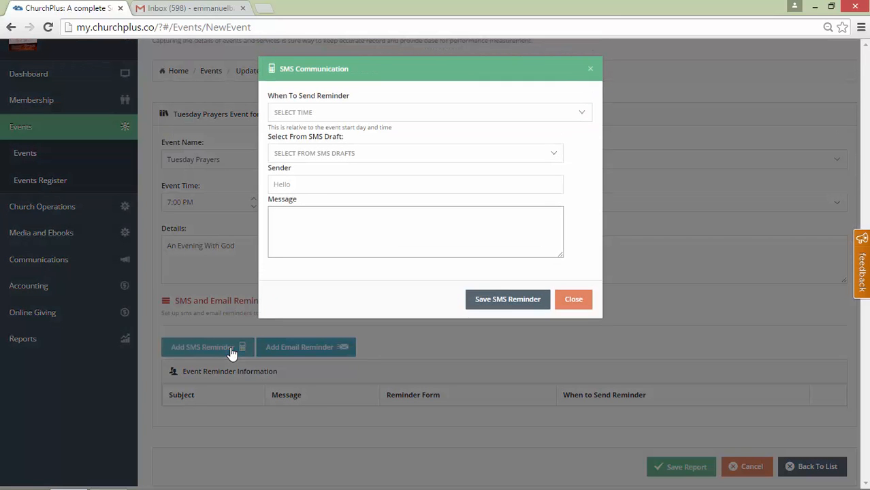
pyautogui.click(323, 114)
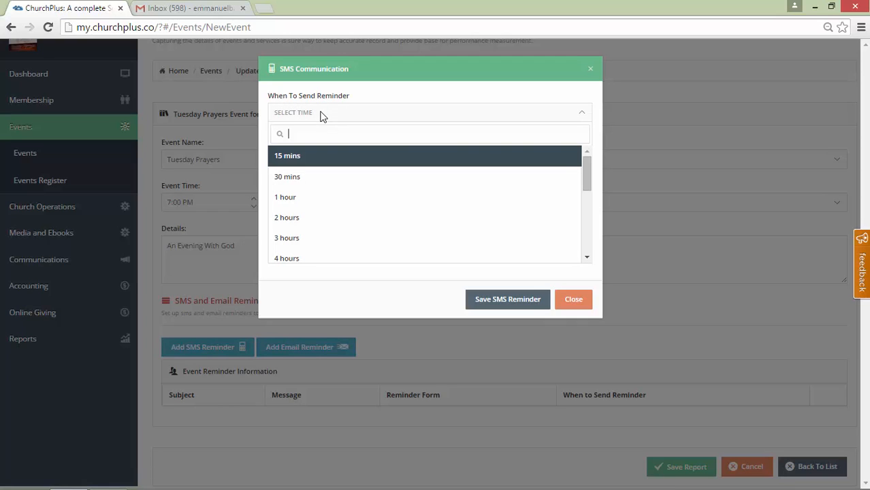
pyautogui.moveTo(585, 178); pyautogui.dragTo(587, 222)
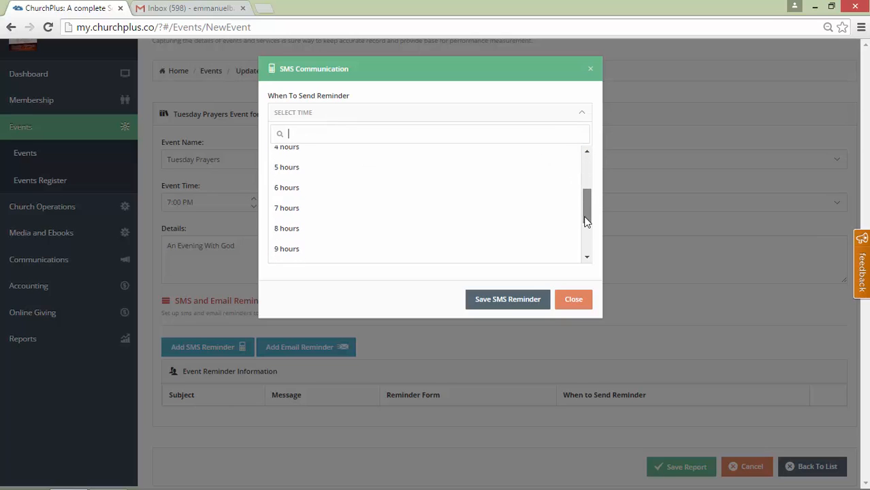
pyautogui.scroll(-3, 586, 221)
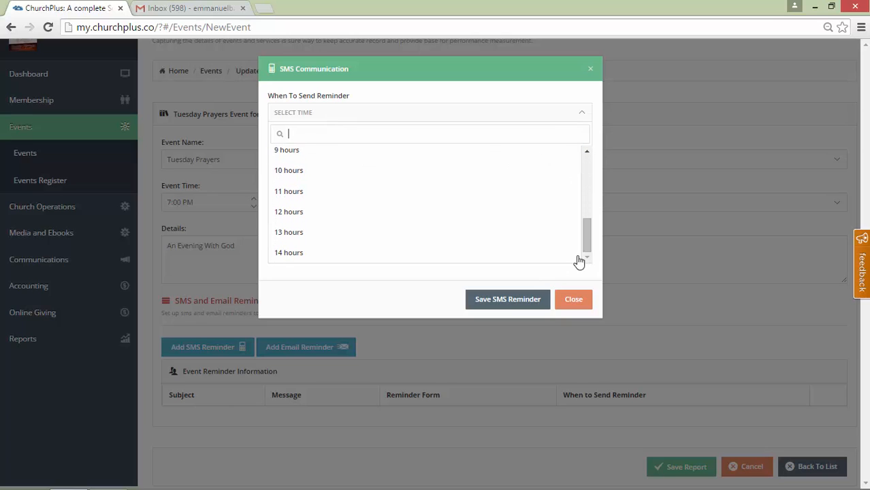
pyautogui.click(493, 259)
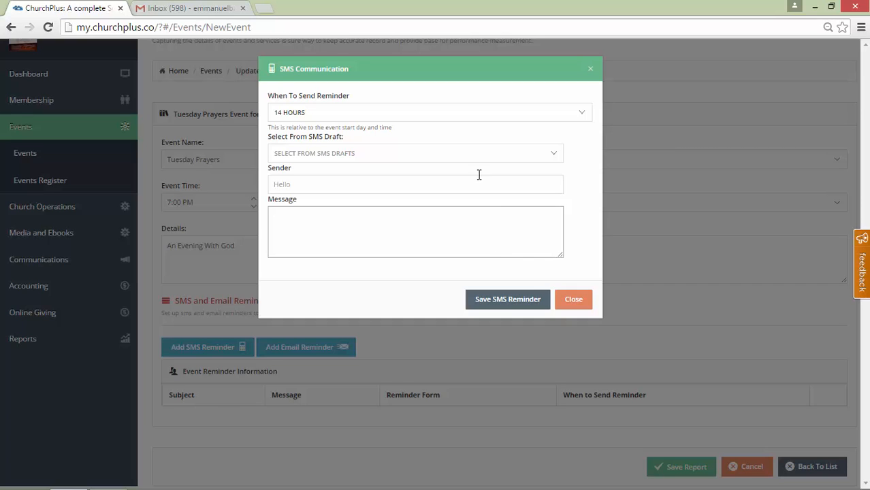
pyautogui.click(462, 118)
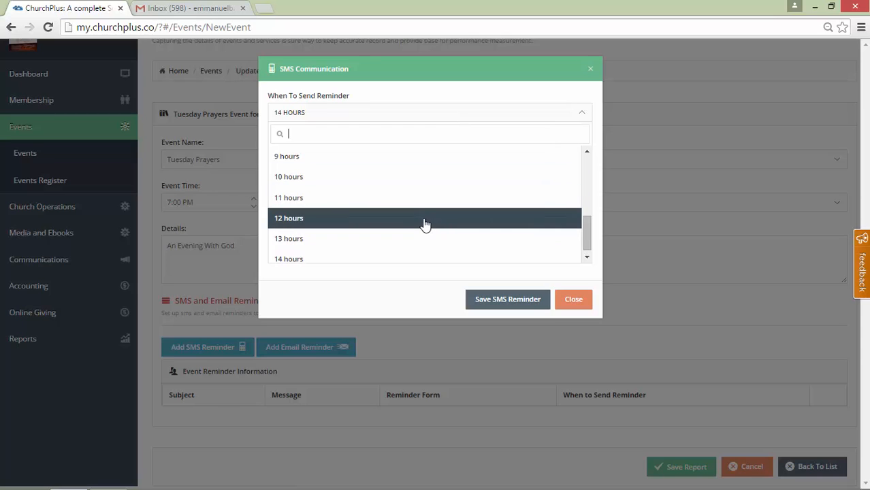
pyautogui.click(425, 224)
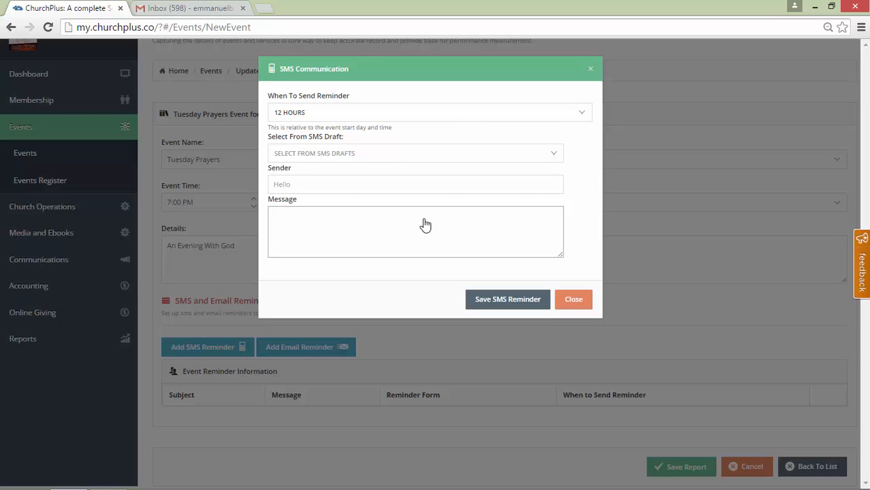
# Enter Tuesday Prayers as the sender of the SMS reminder
pyautogui.click(392, 184)
pyautogui.write('Tu')
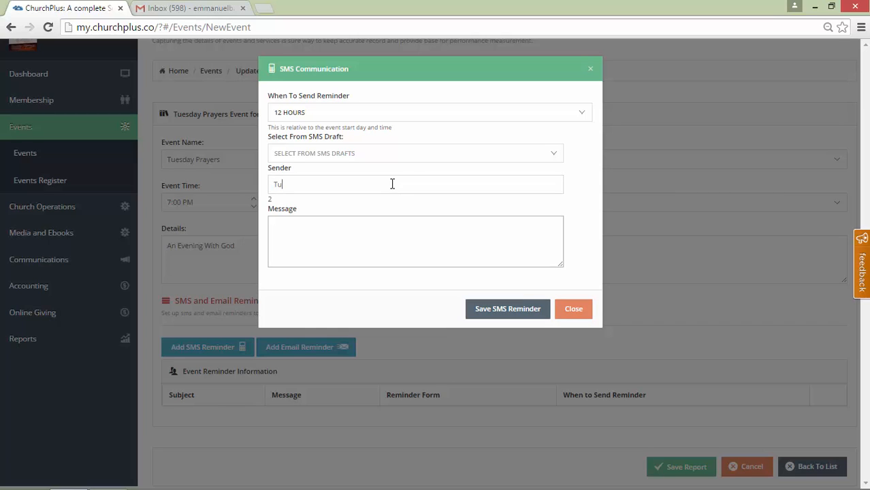
pyautogui.write('esday Prayers')
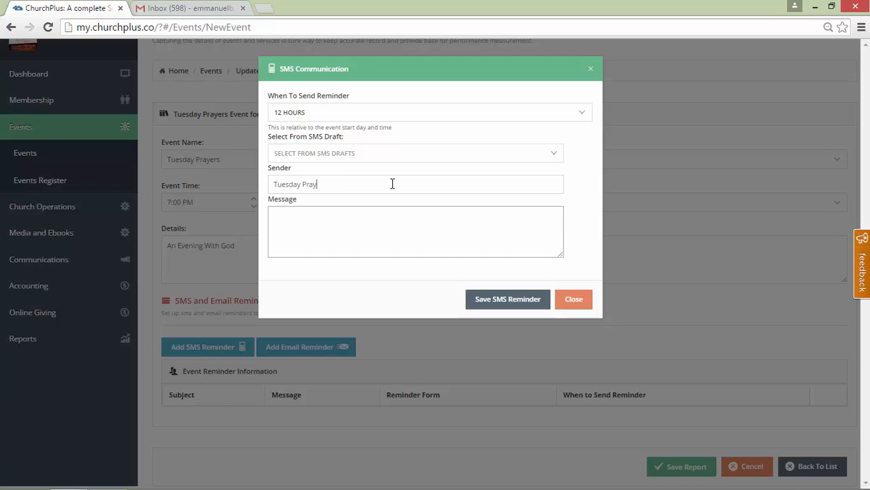
# Fill in the SMS message "Pls Be Reminded of Prayers Today by 6pm, Invite Some1." and try to save the reminder
pyautogui.click(383, 210)
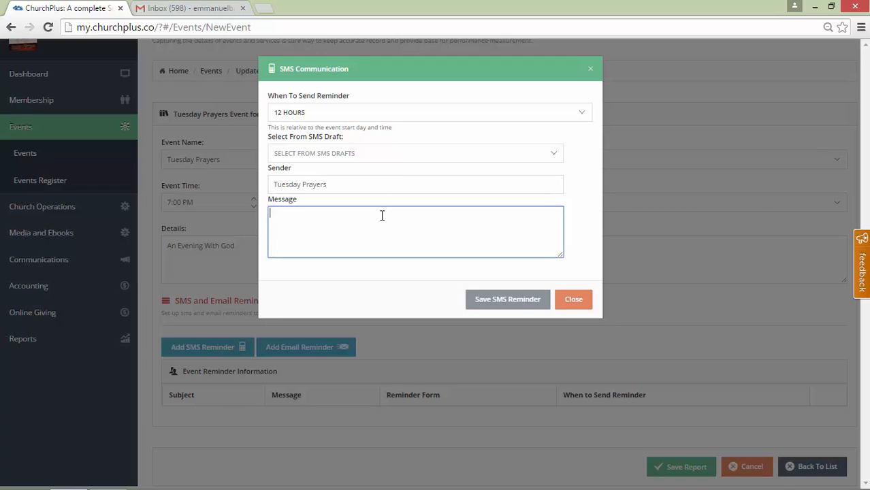
pyautogui.write('Pls Be Reminded of Prayers Today by 6pm, Invite Some1')
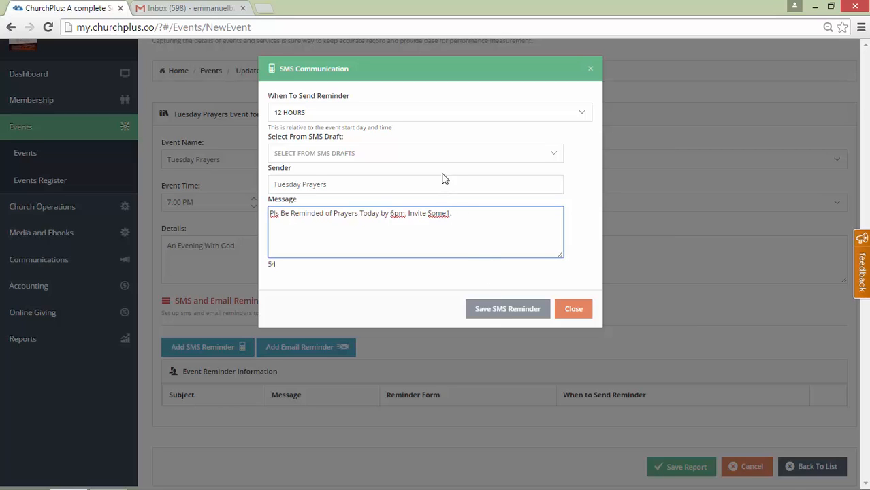
pyautogui.click(495, 311)
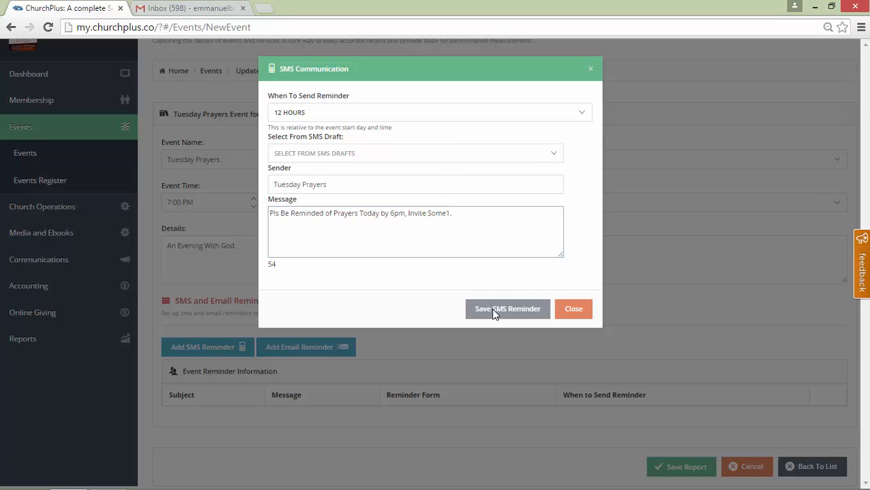
# Change the SMS sender to MyChurch and save the SMS reminder
pyautogui.click(375, 181)
pyautogui.press('BackSpace')
pyautogui.press('BackSpace')
pyautogui.press('BackSpace')
pyautogui.press('BackSpace')
pyautogui.press('BackSpace')
pyautogui.press('BackSpace')
pyautogui.press('BackSpace')
pyautogui.press('BackSpace')
pyautogui.press('BackSpace')
pyautogui.press('BackSpace')
pyautogui.press('BackSpace')
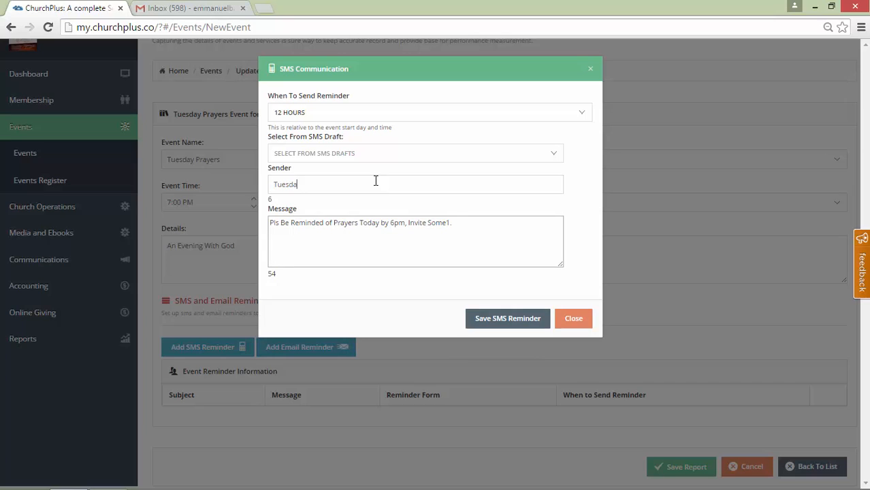
pyautogui.press('BackSpace')
pyautogui.press('BackSpace')
pyautogui.press('BackSpace')
pyautogui.press('BackSpace')
pyautogui.write('Church')
pyautogui.press('Home')
pyautogui.write('My')
pyautogui.click(396, 243)
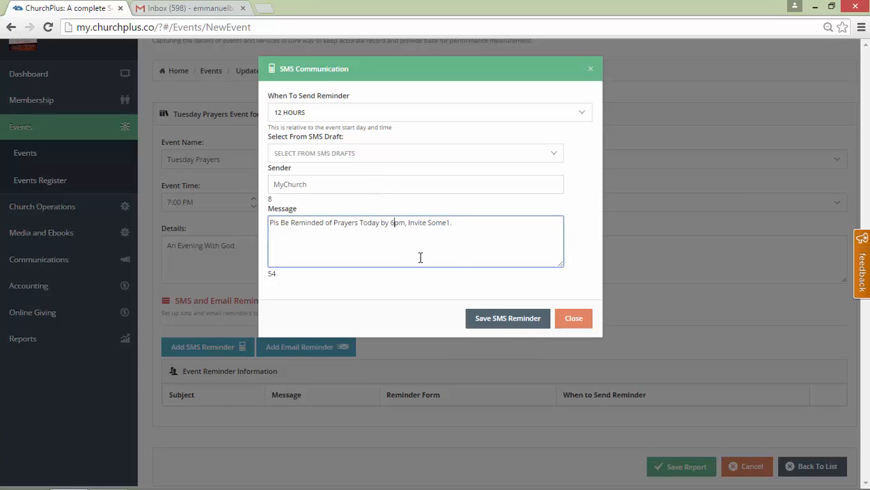
pyautogui.click(502, 320)
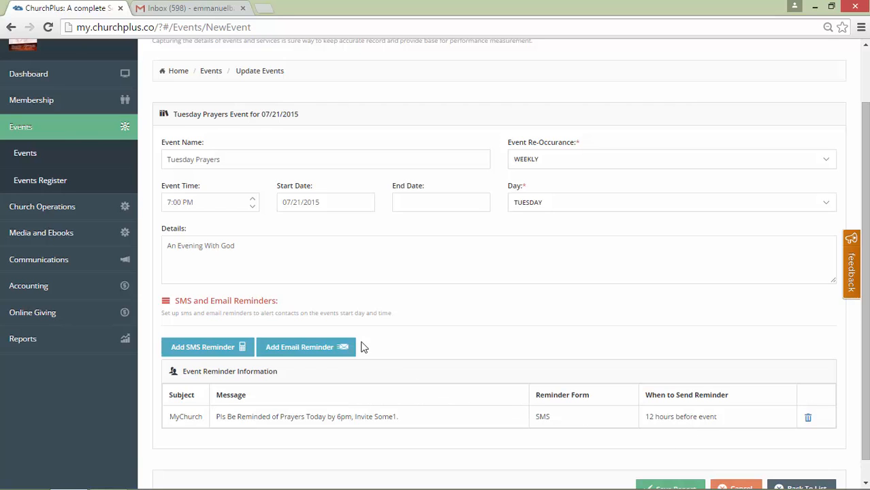
# Add an email reminder 14 hours before the event with subject "Tuesday Prayers Today" and message "Good Morning Dear #name# Pls be reminded of Tuesday Prayers today,"
pyautogui.click(297, 349)
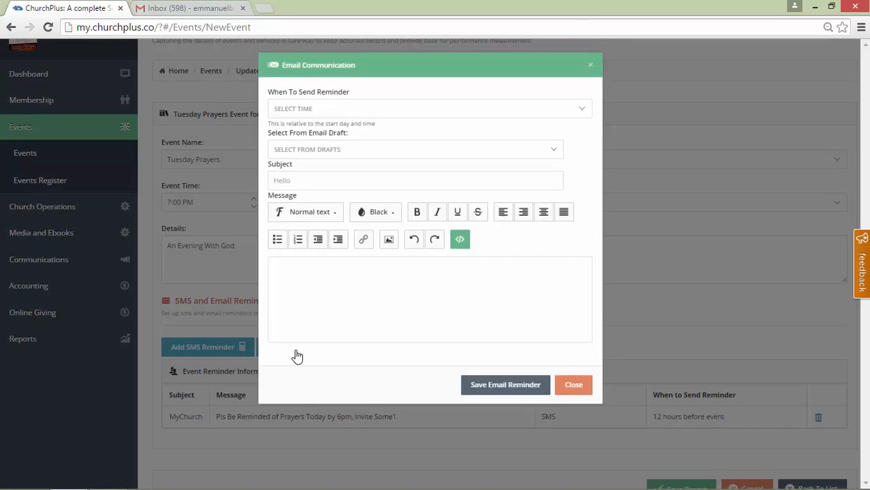
pyautogui.click(380, 114)
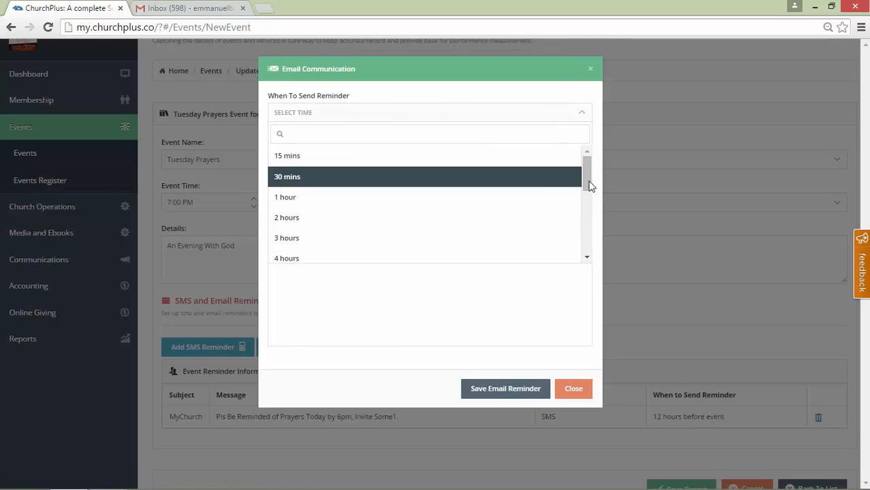
pyautogui.moveTo(588, 185); pyautogui.dragTo(545, 268)
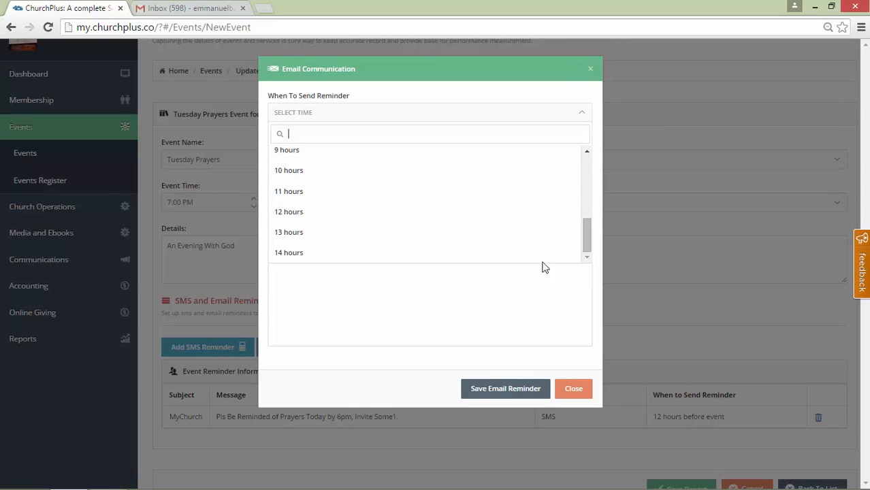
pyautogui.click(477, 253)
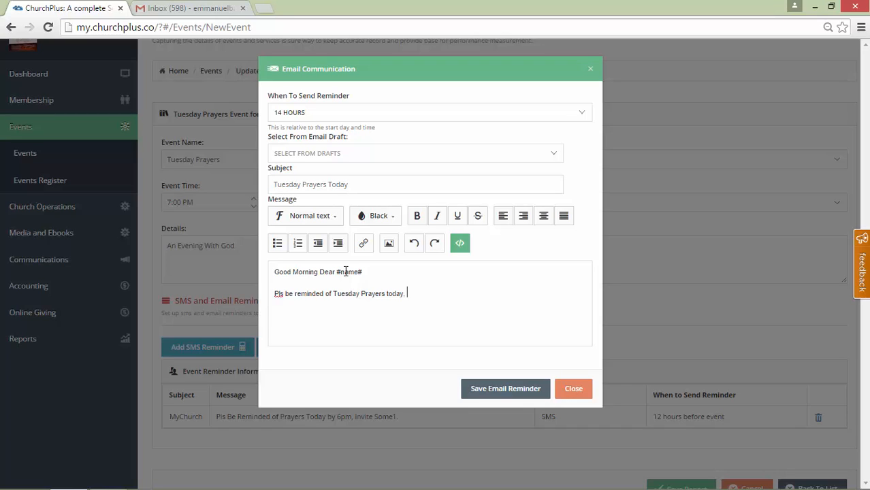
pyautogui.click(493, 385)
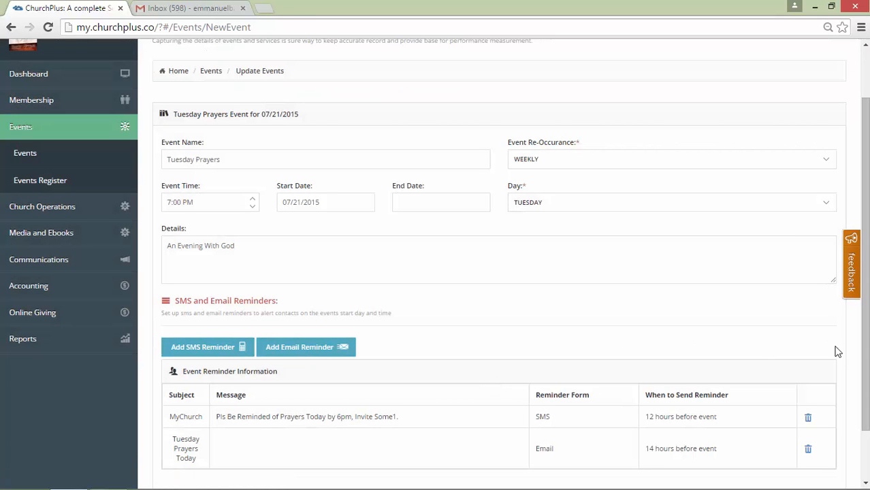
# Check the SMS reminder form, close it without adding another reminder, and save the Tuesday Prayers event
pyautogui.scroll(-2, 839, 351)
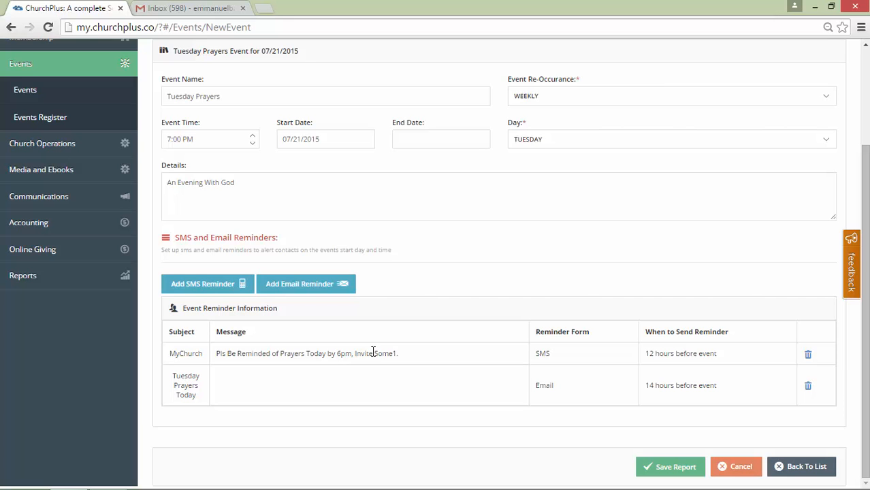
pyautogui.click(214, 288)
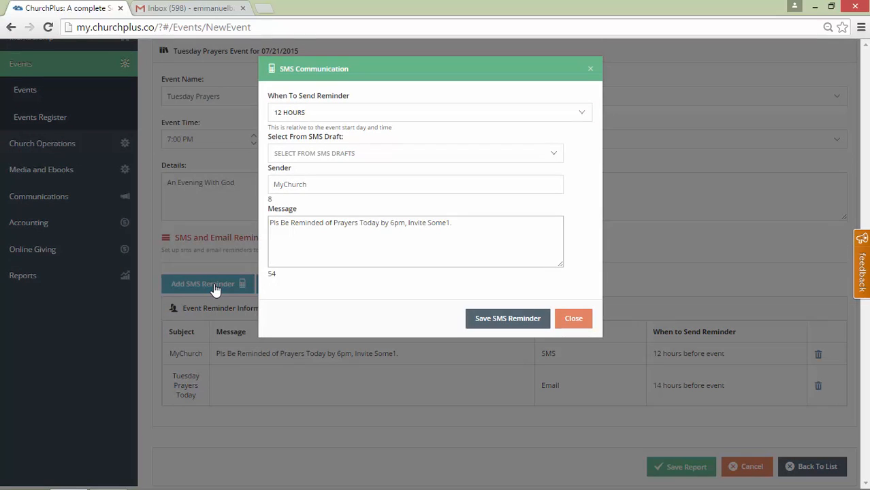
pyautogui.click(567, 332)
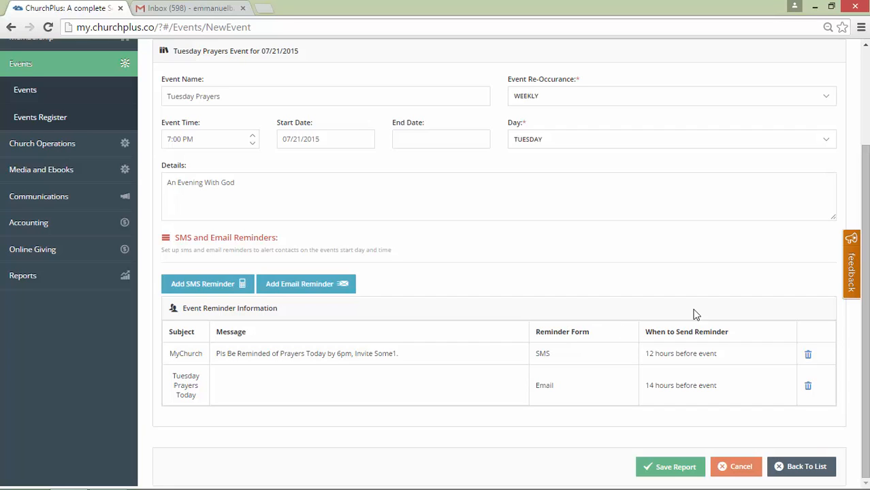
pyautogui.click(661, 475)
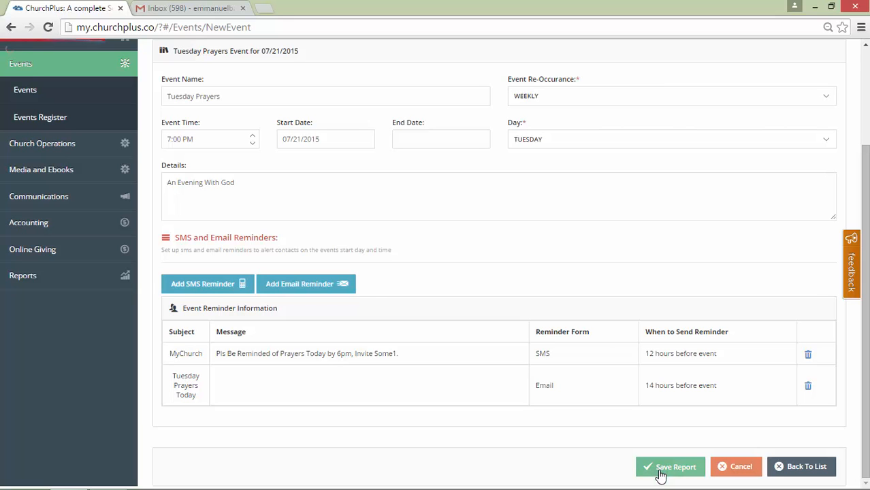